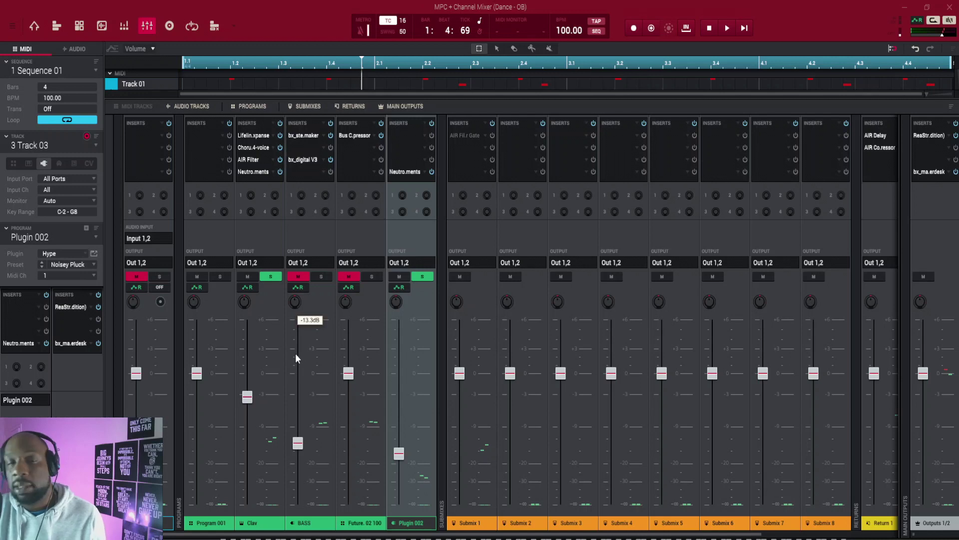
Audition Plugin 002 alone with Clav muted, then stop and solo Clav again alongside it.
key(space)
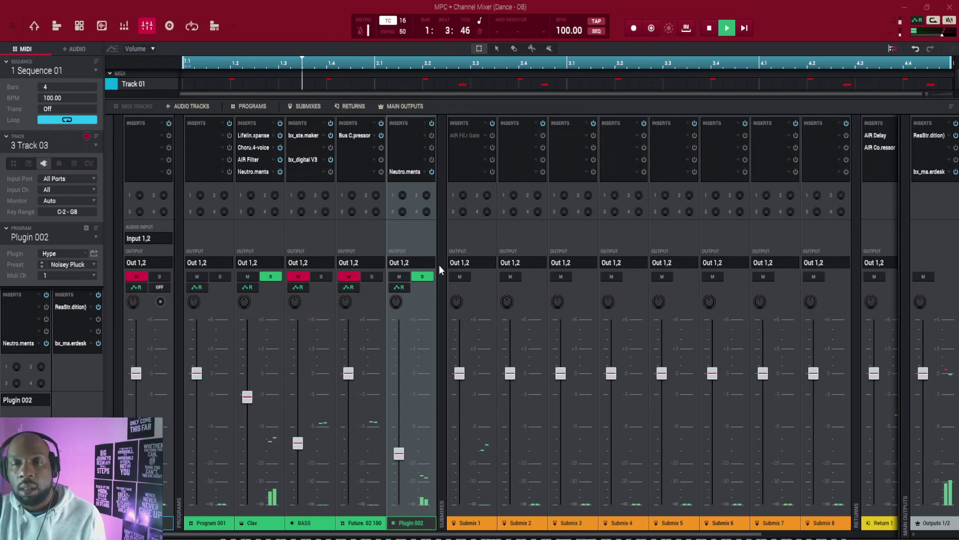
click(422, 275)
click(402, 276)
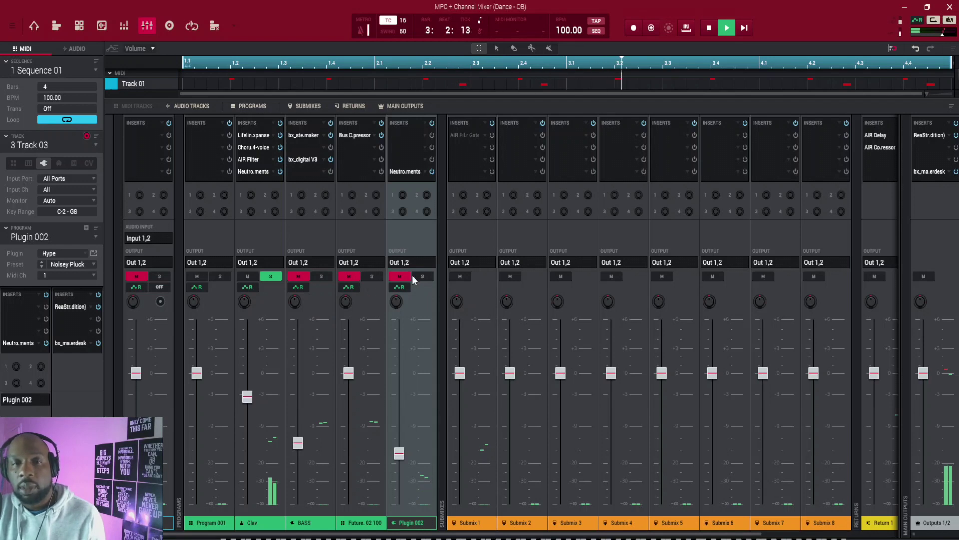
click(424, 277)
click(266, 275)
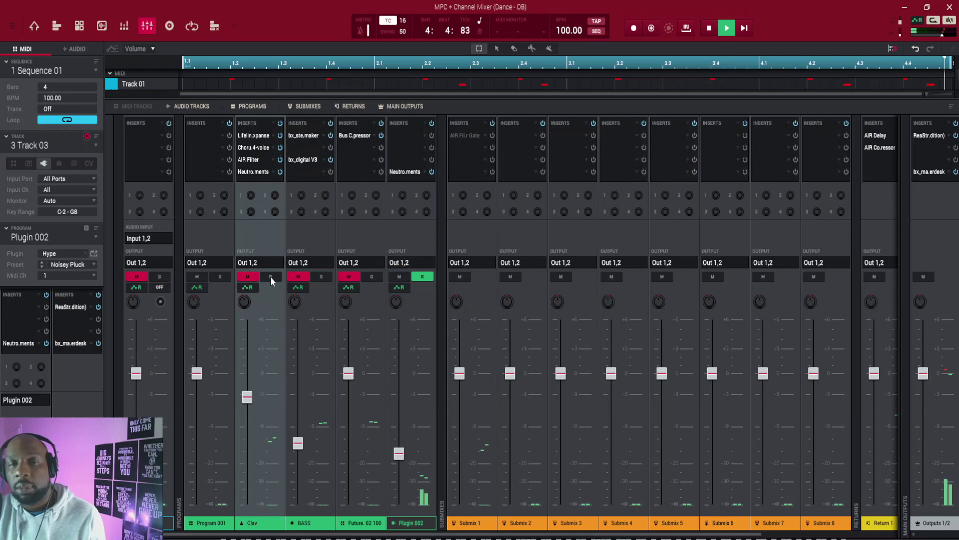
key(space)
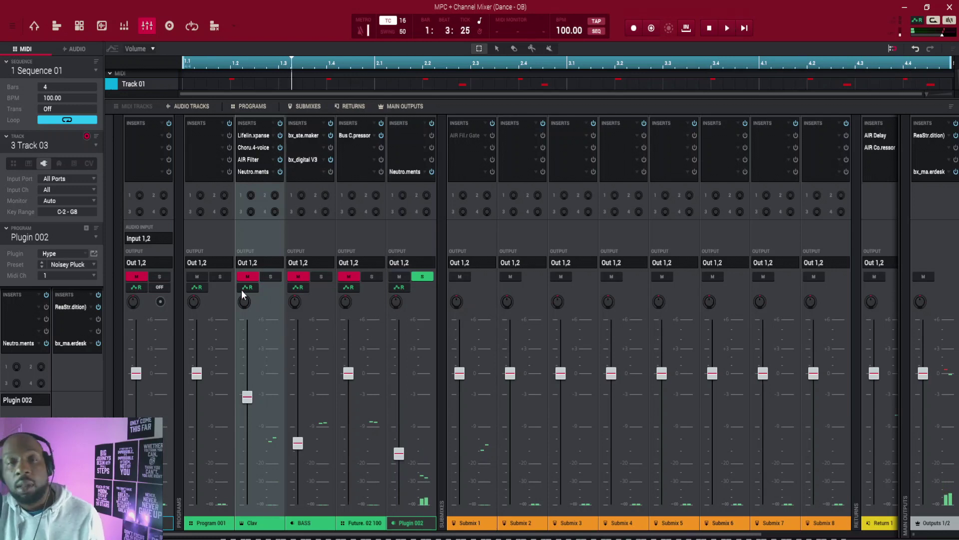
click(271, 277)
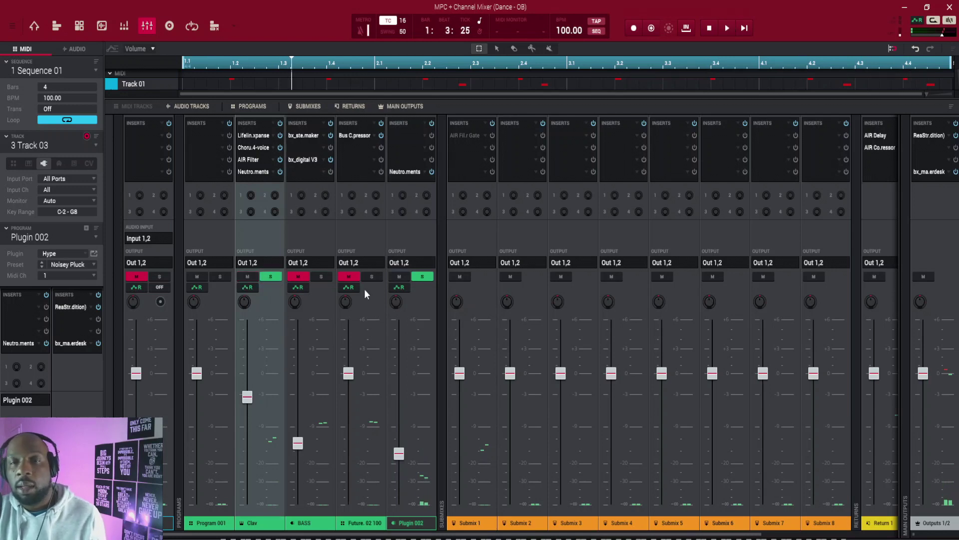
Route the Clav and Plugin 002 outputs to Submix > Sub 1.
click(256, 260)
mouse_move(287, 277)
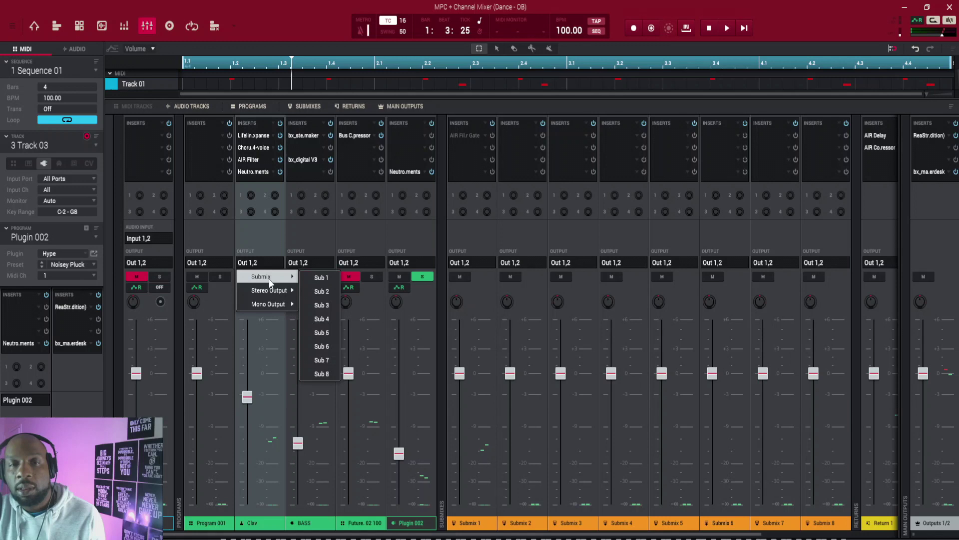
click(318, 278)
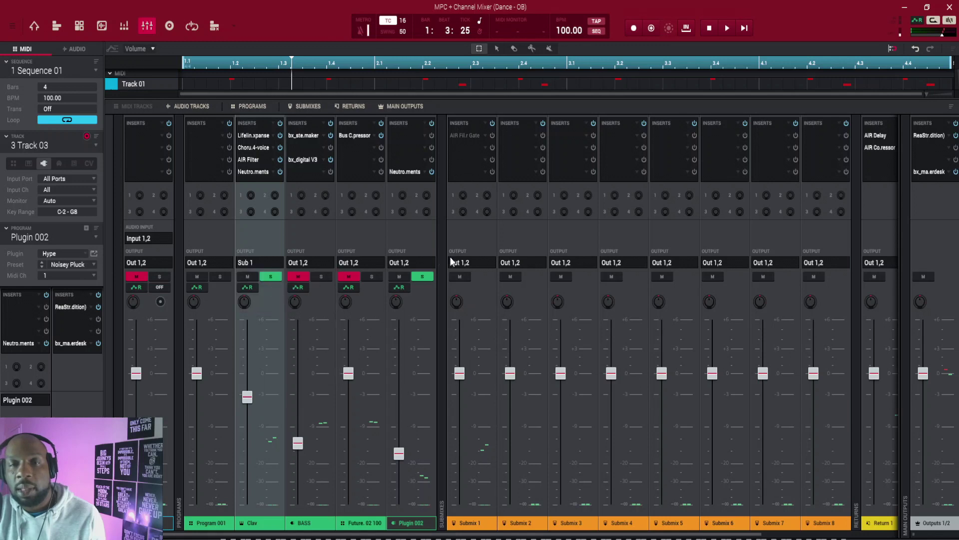
click(404, 264)
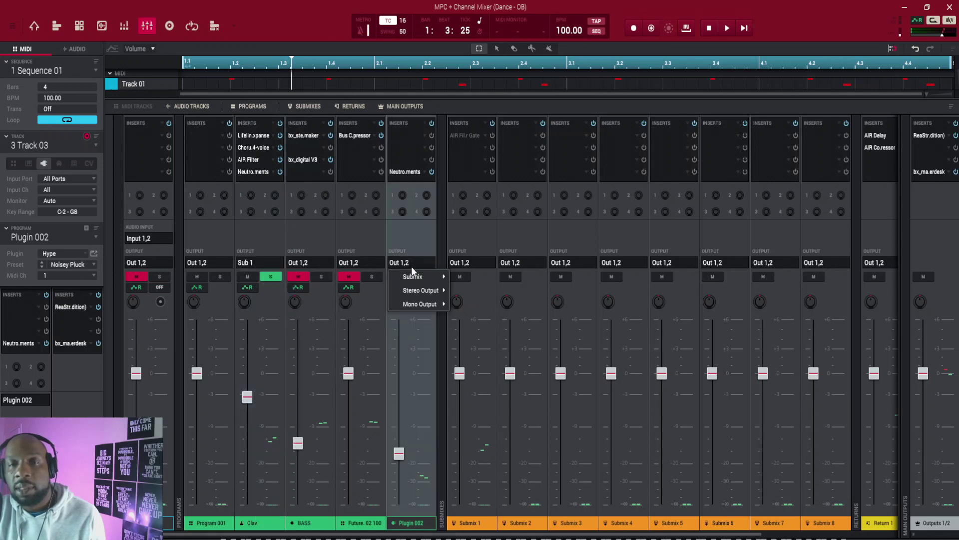
mouse_move(420, 280)
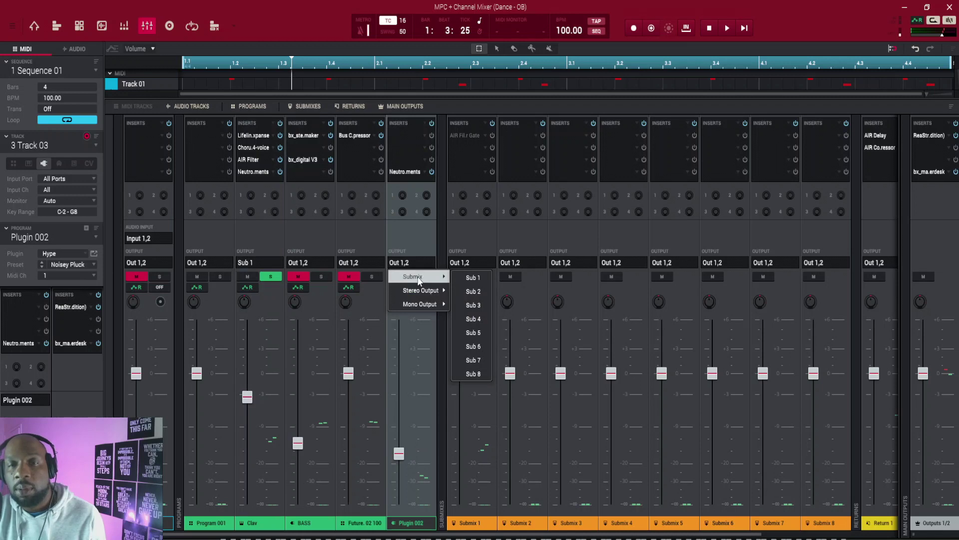
click(462, 277)
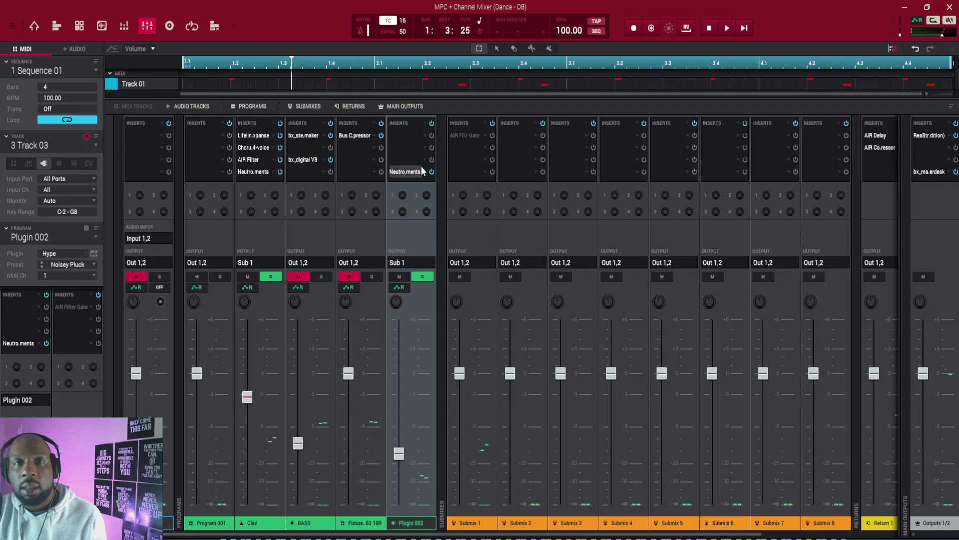
click(307, 107)
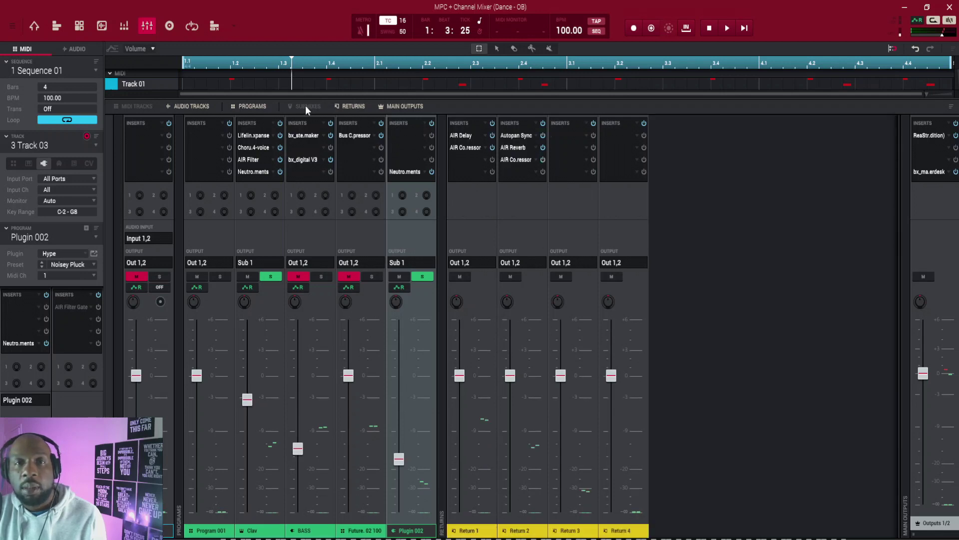
click(306, 107)
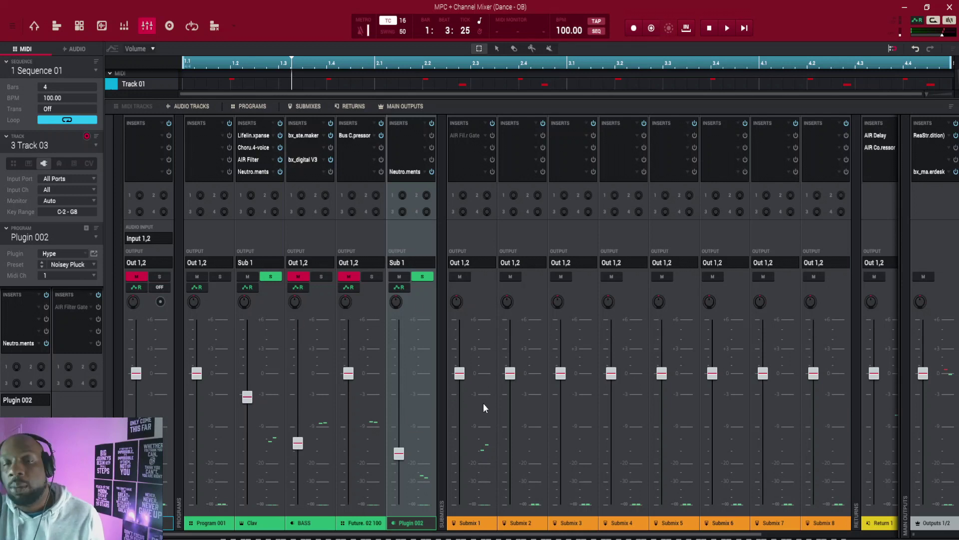
key(space)
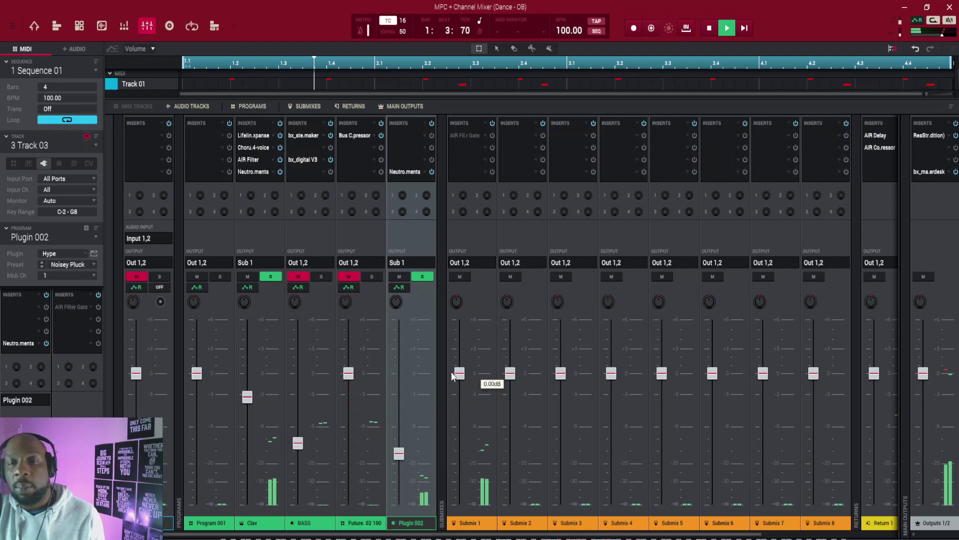
drag(460, 373, 466, 315)
double_click(464, 317)
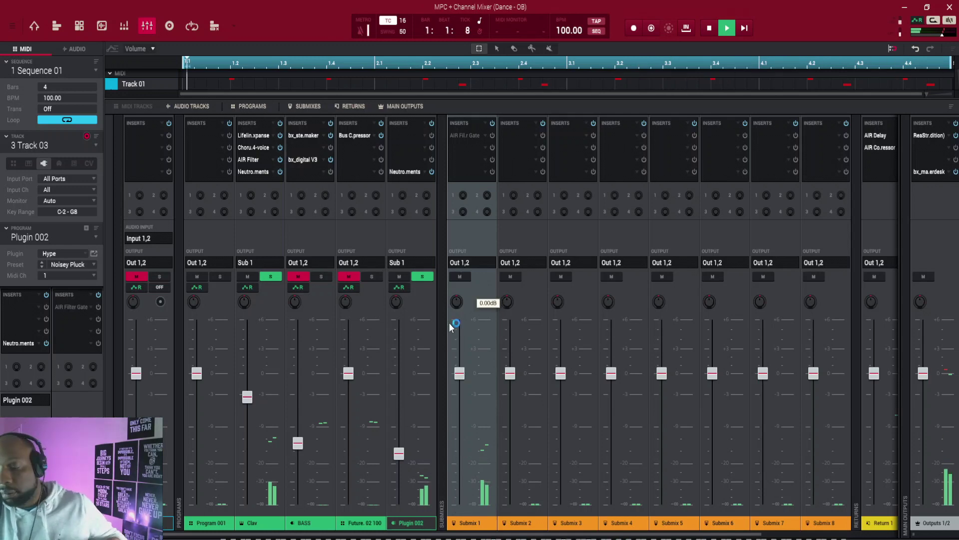
key(space)
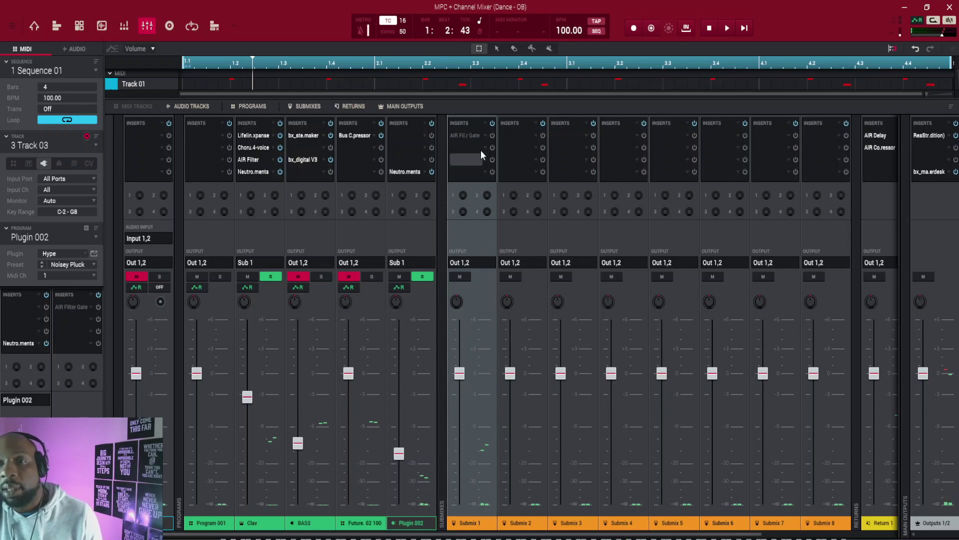
Enable Submix 1's AIR Filter Gate, audition Plugin 002 and Clav solos, then stop with nothing soloed.
click(493, 135)
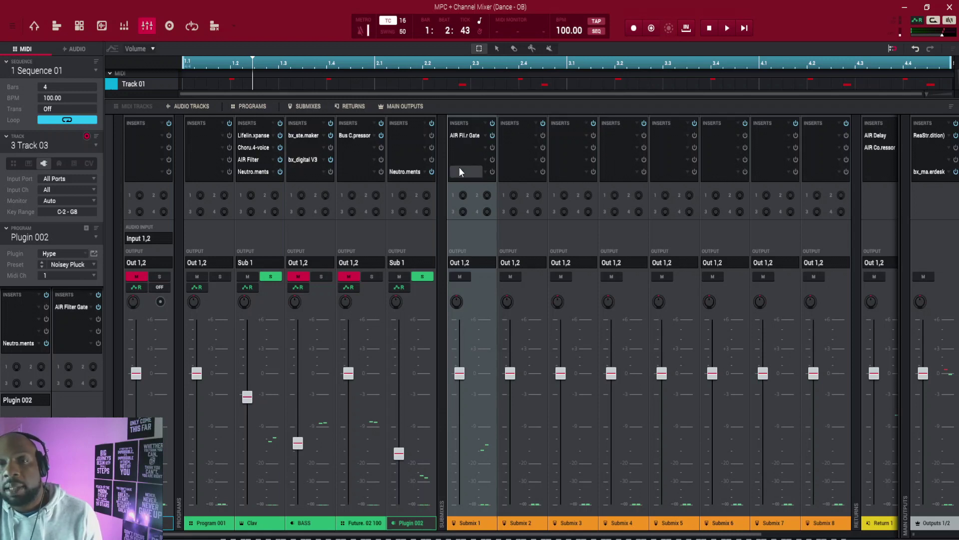
key(space)
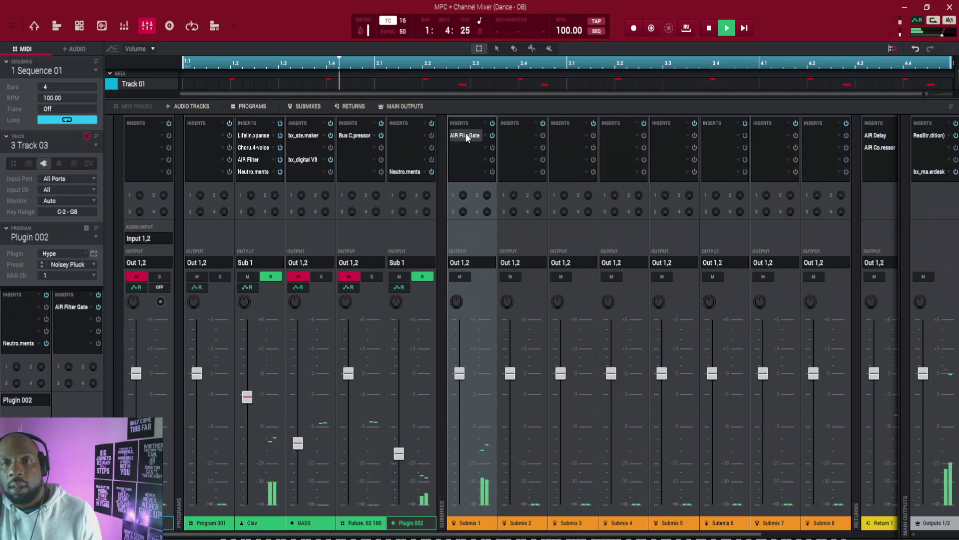
click(423, 276)
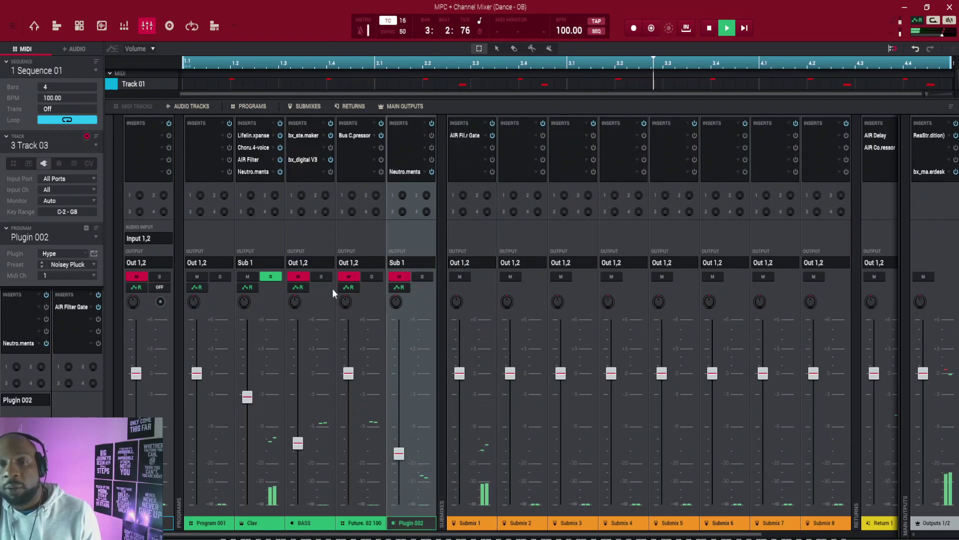
click(423, 277)
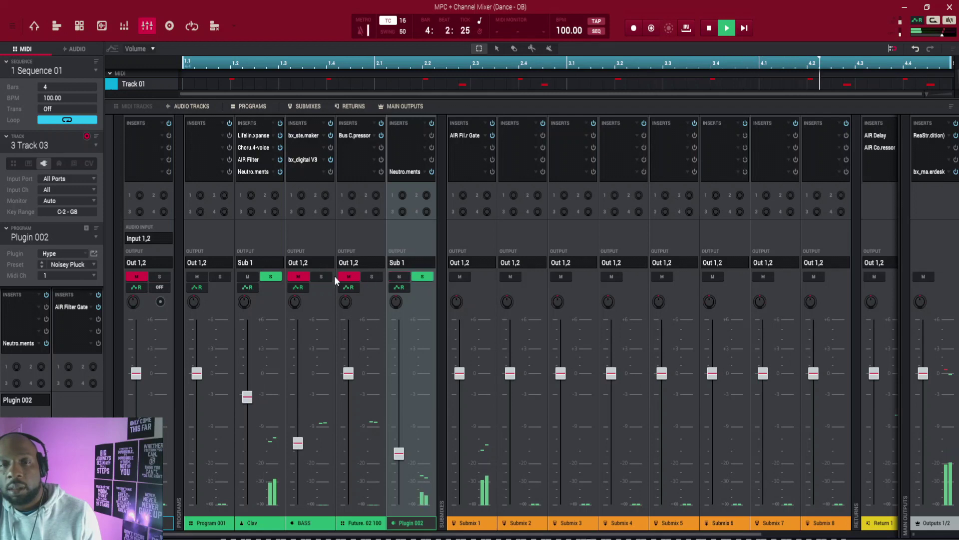
click(270, 276)
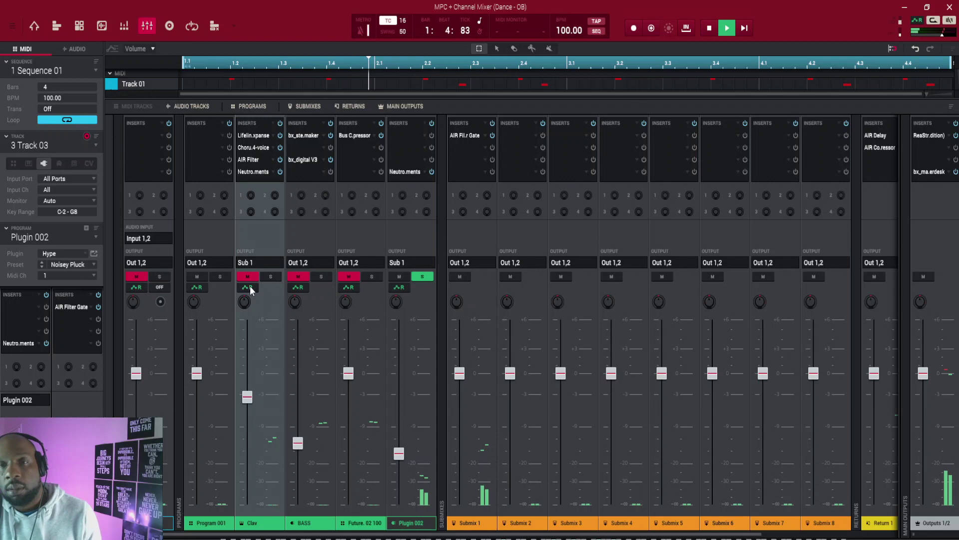
key(space)
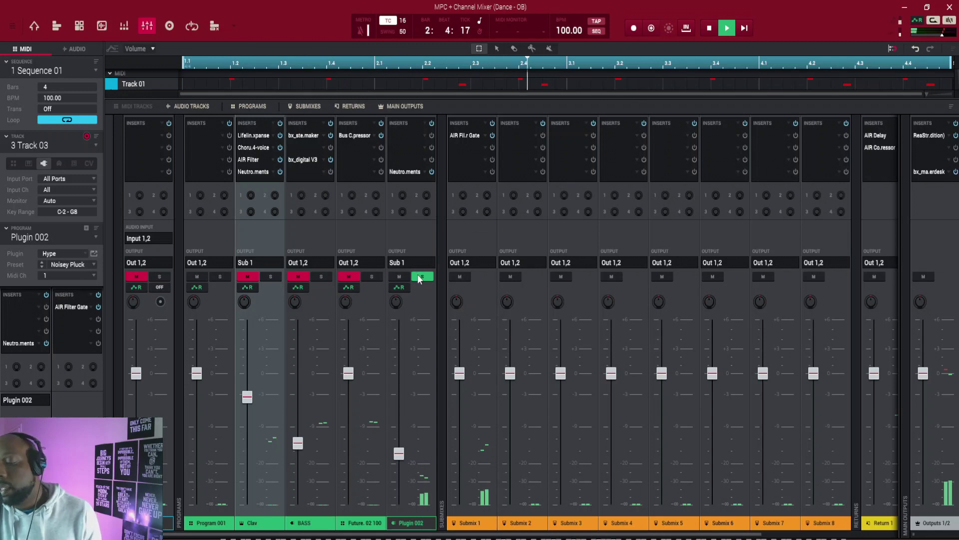
click(422, 276)
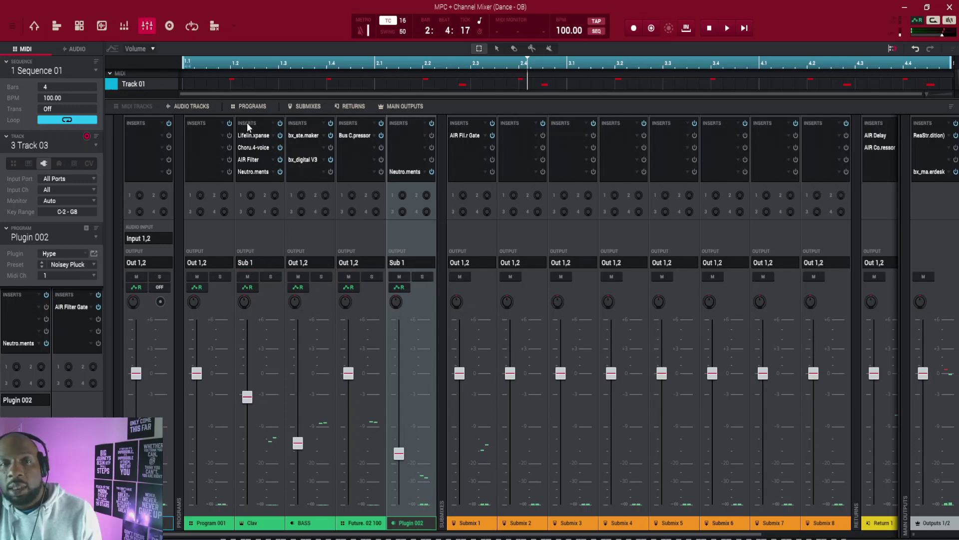
Solo Clav and Plugin 002 together, muting BASS and Future.
click(271, 277)
click(421, 277)
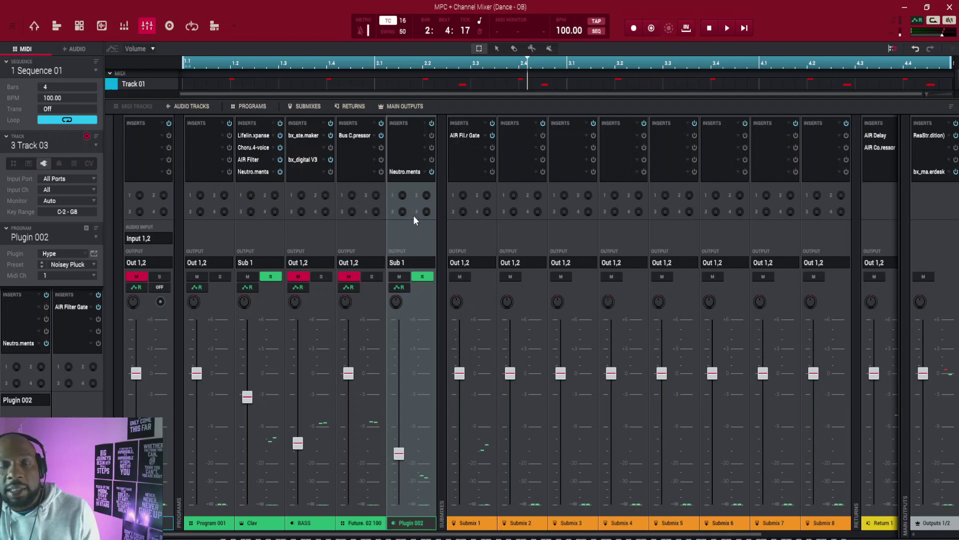
mouse_move(404, 302)
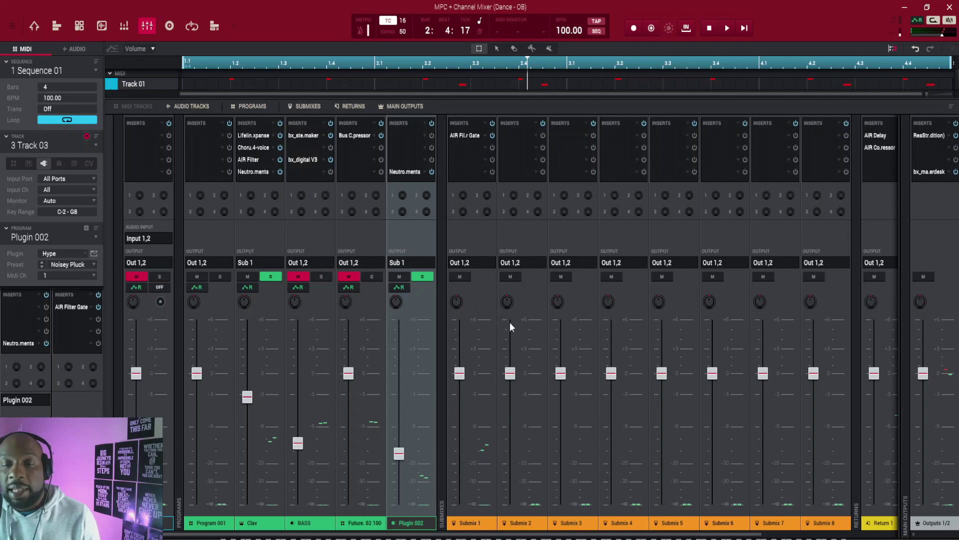
Unsolo Plugin 002 so only the Clav channel stays soloed.
drag(468, 537, 630, 537)
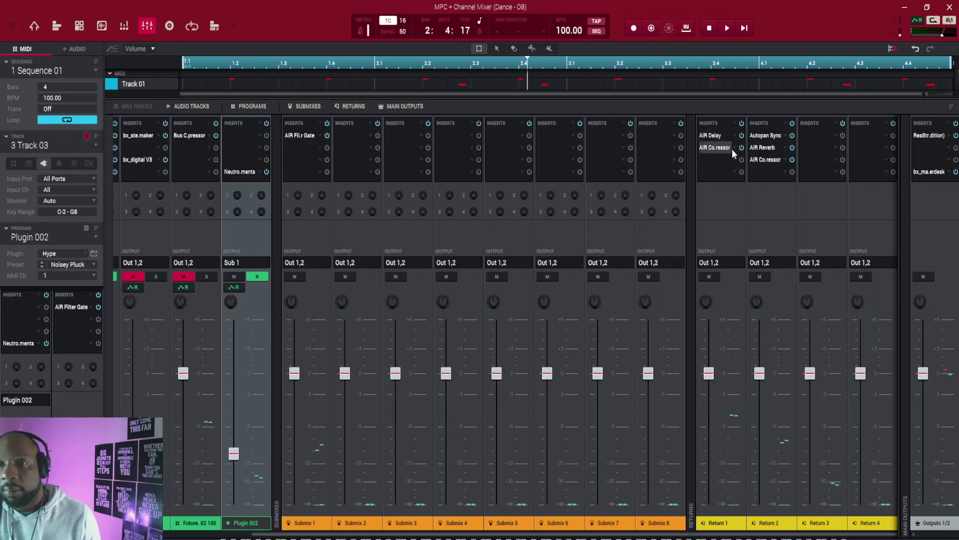
drag(654, 537, 535, 537)
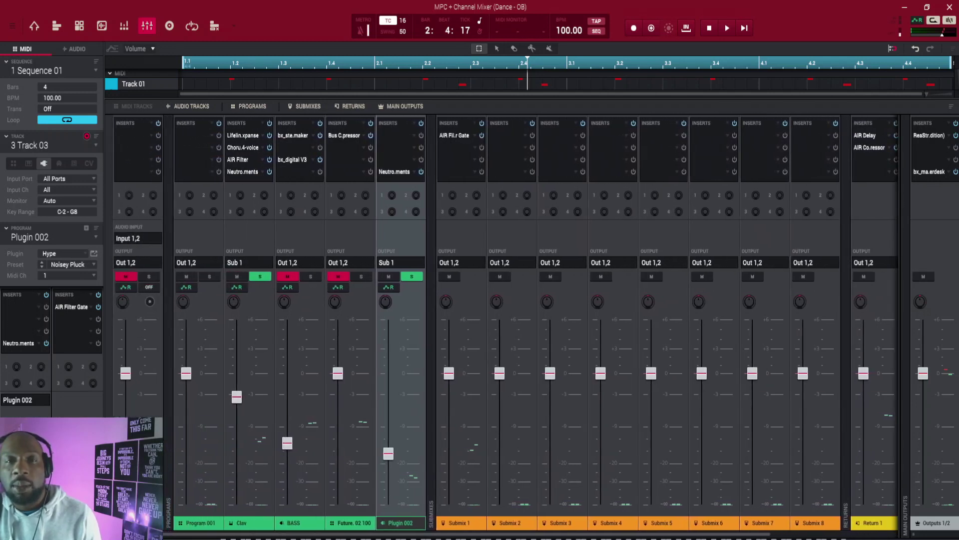
click(412, 277)
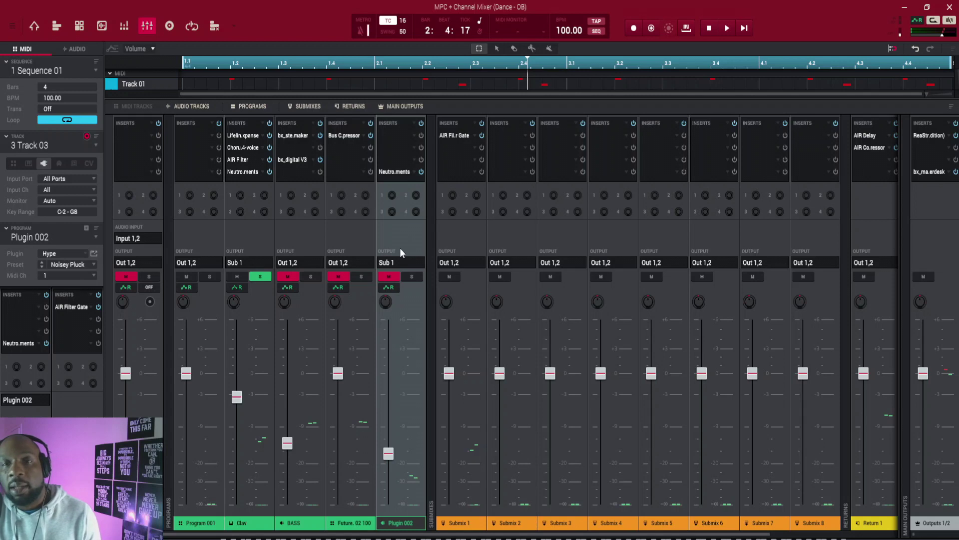
mouse_move(244, 196)
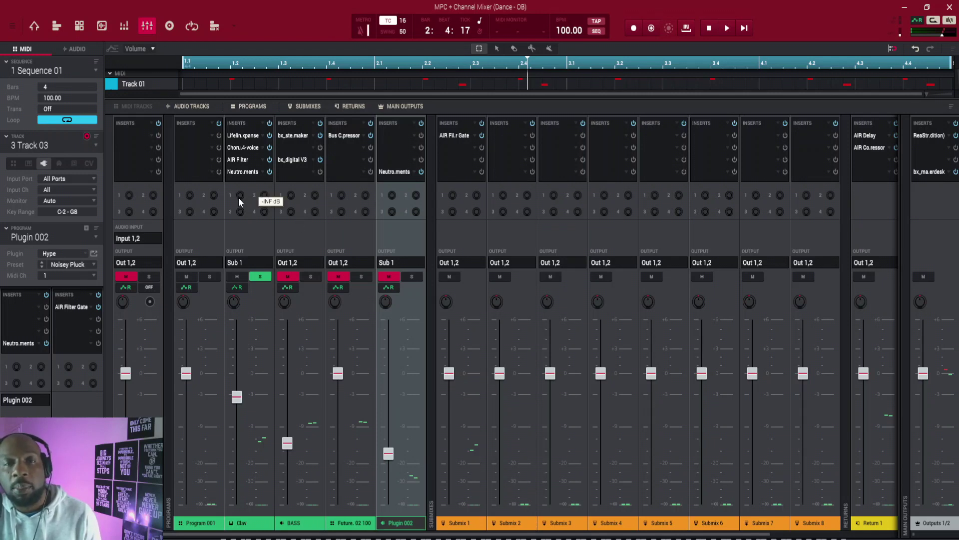
Raise Clav's send 1 to the AIR Delay return from -INF to about -7.13 dB while listening.
drag(238, 197, 238, 196)
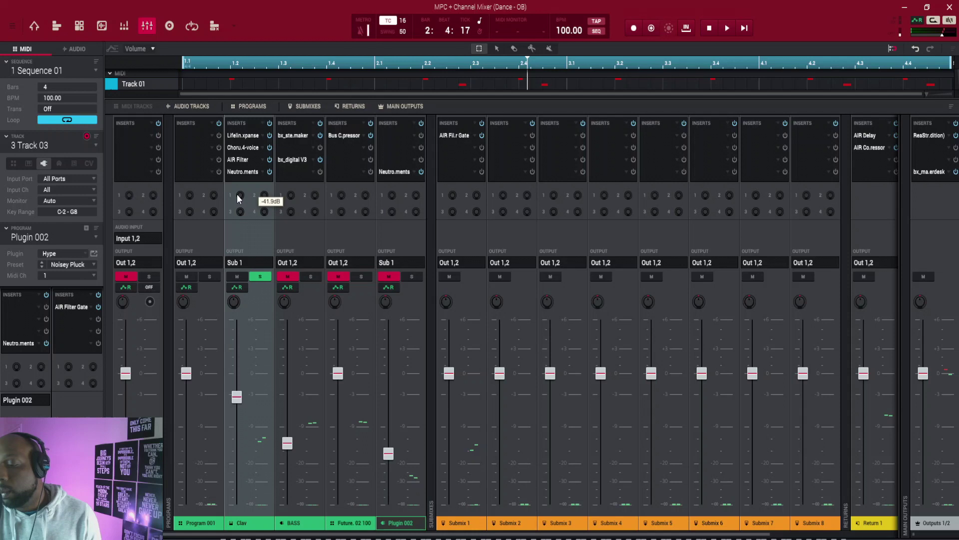
key(space)
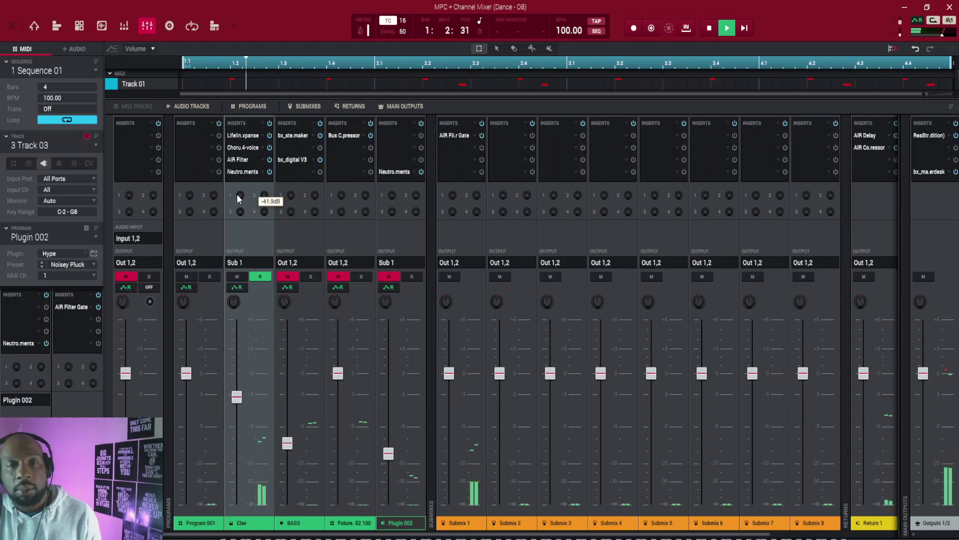
drag(242, 197, 242, 142)
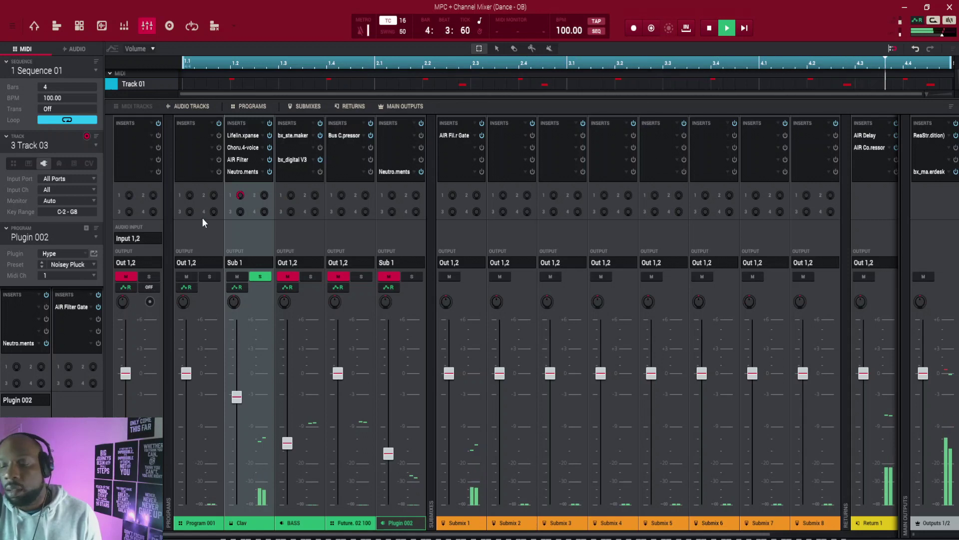
key(space)
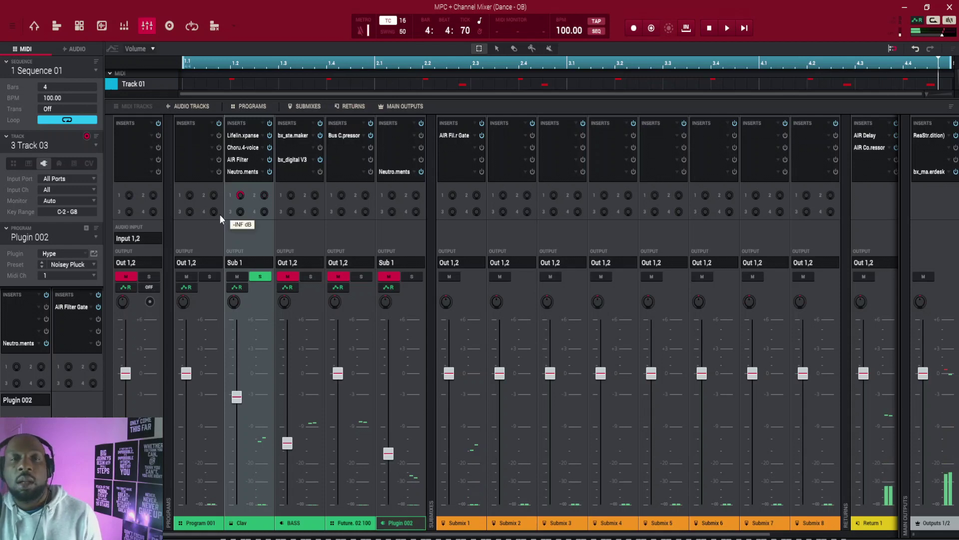
mouse_move(240, 202)
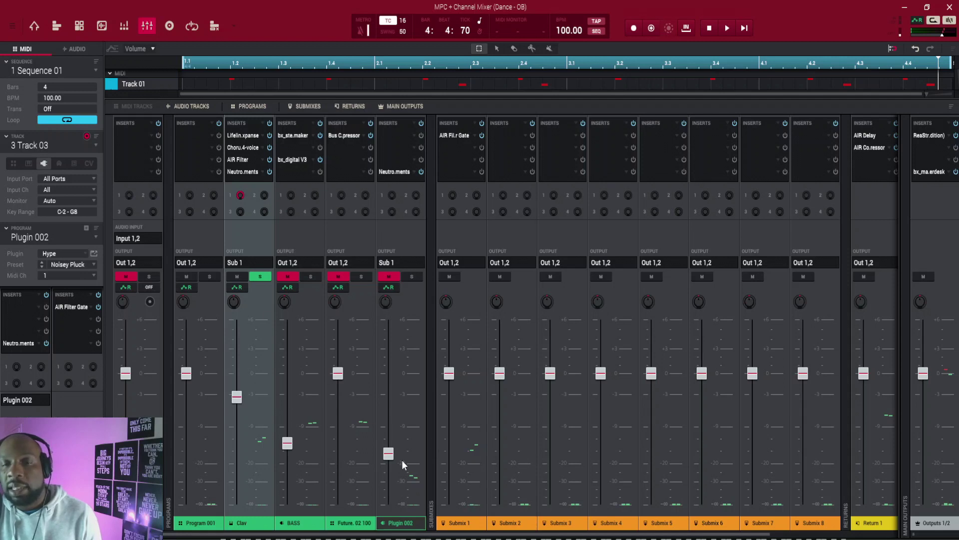
Unsolo Clav, solo Future. 02 100 and start playback.
mouse_move(342, 497)
mouse_move(278, 499)
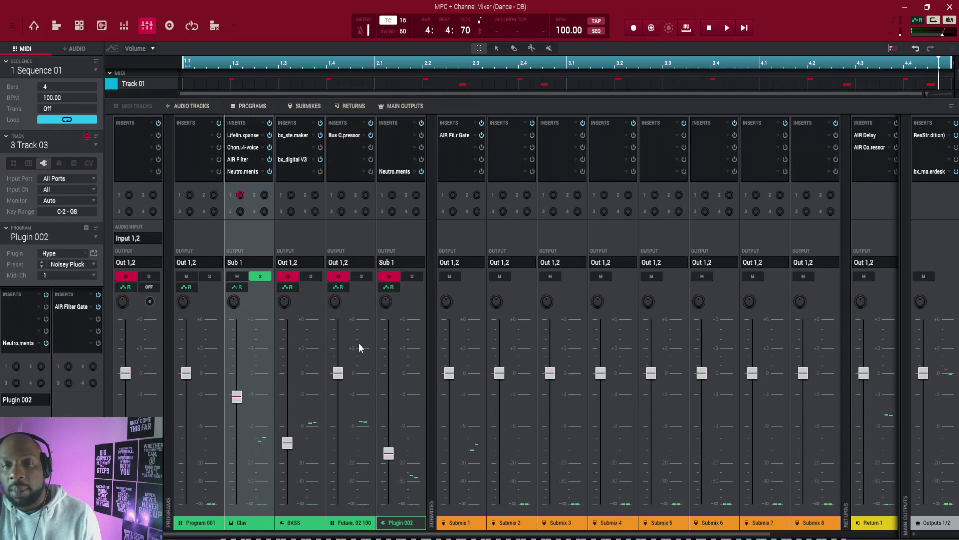
click(361, 277)
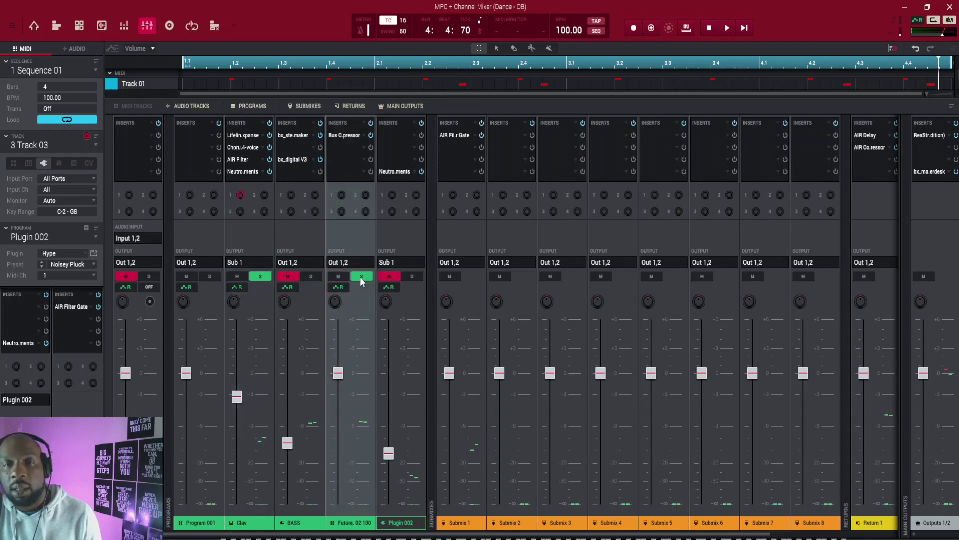
click(263, 277)
key(space)
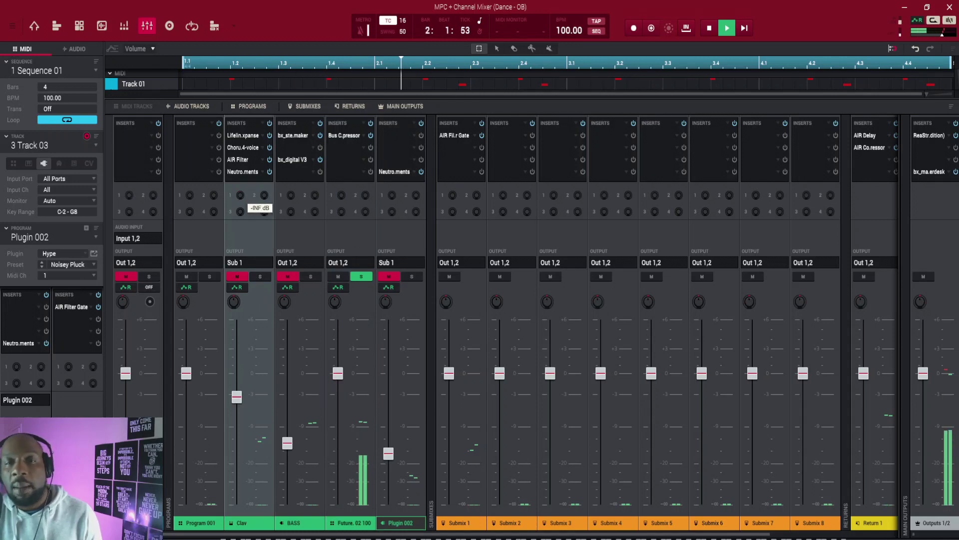
Raise Future's delay send 1 to about -16.6 dB, then stop playback.
click(342, 195)
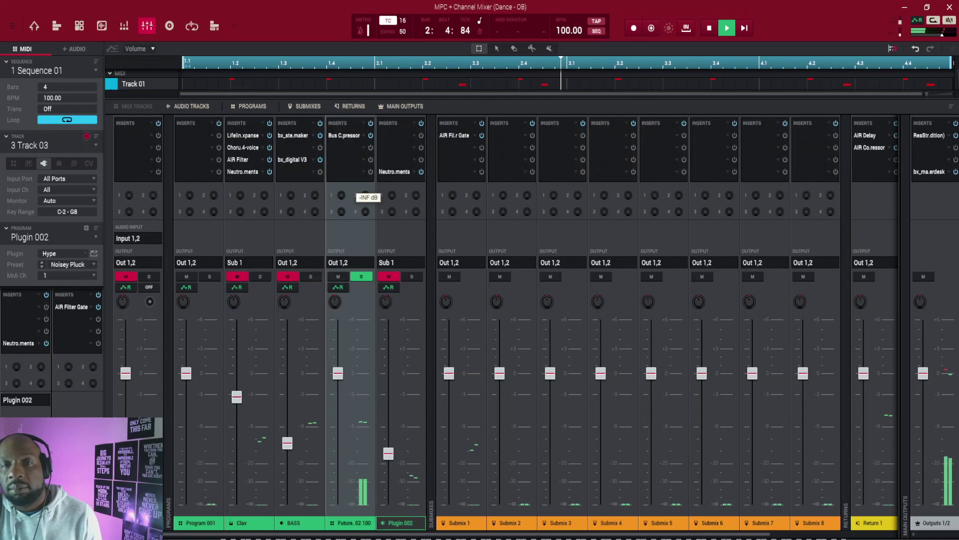
drag(342, 195, 344, 196)
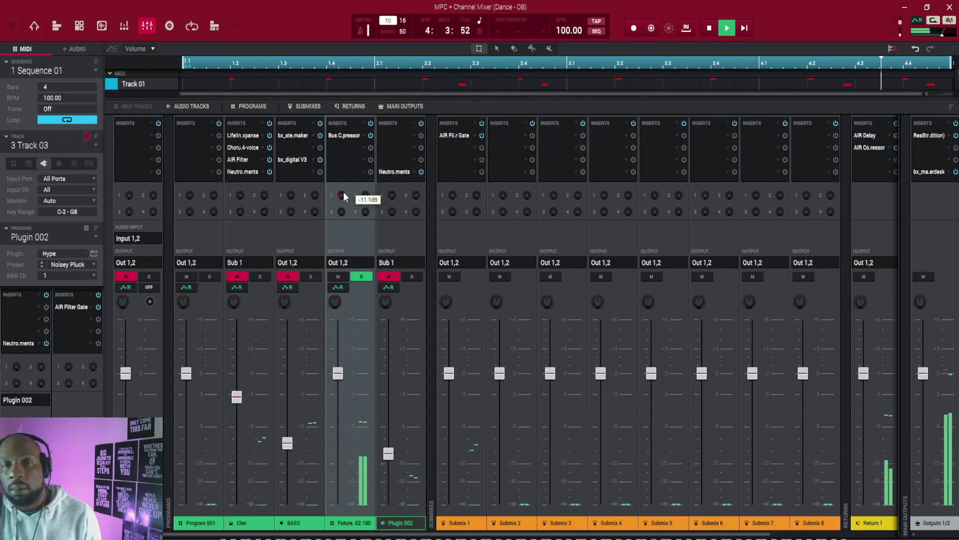
key(space)
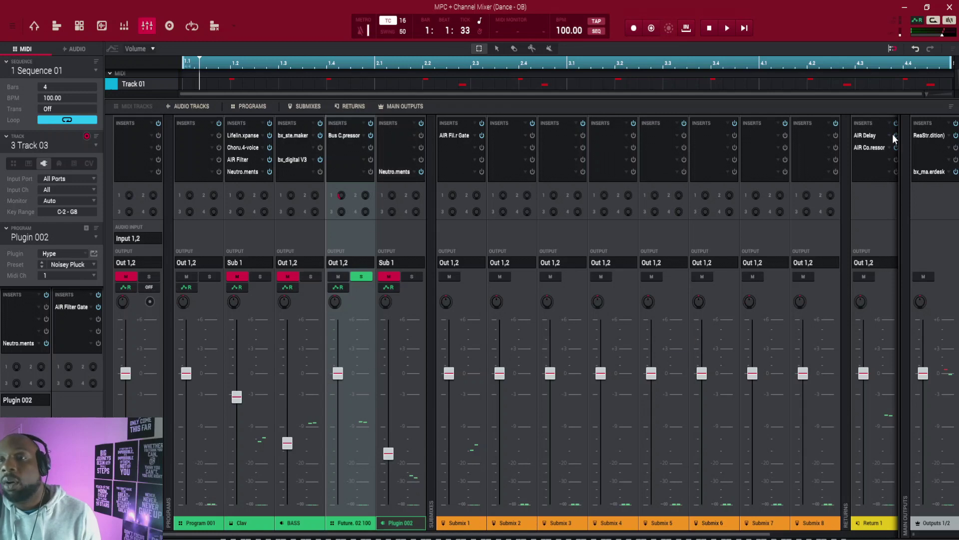
mouse_move(342, 197)
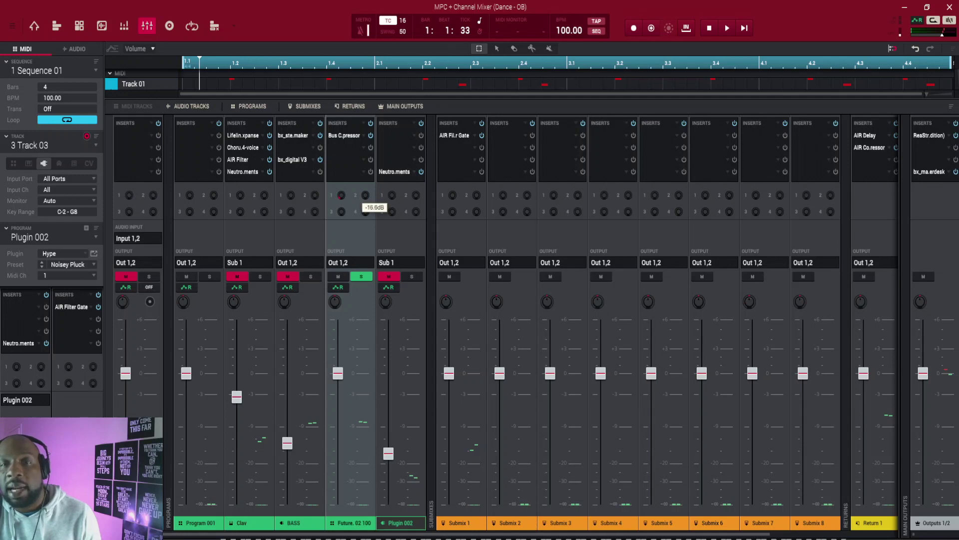
Clear the Future solo and play all tracks together with their sends.
scroll(342, 195, up, 2)
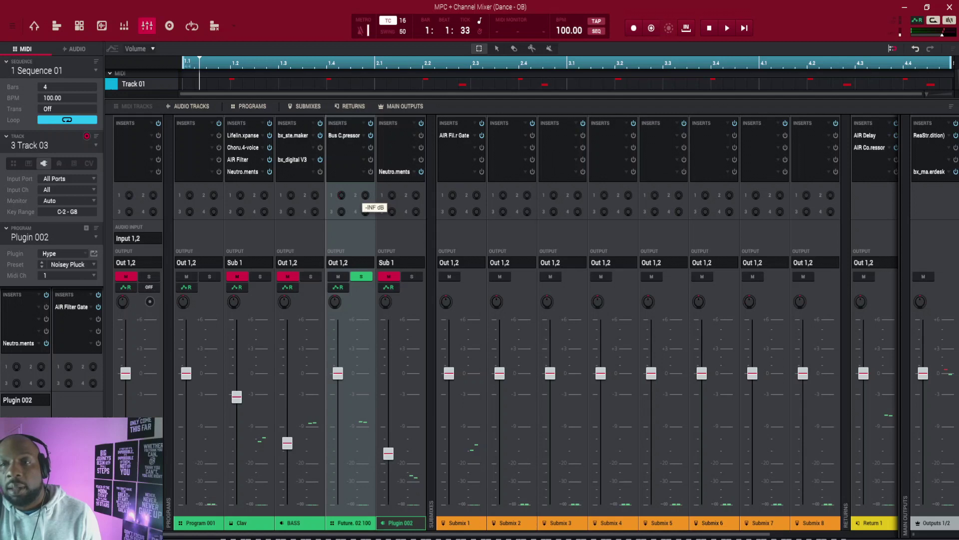
drag(441, 535, 564, 535)
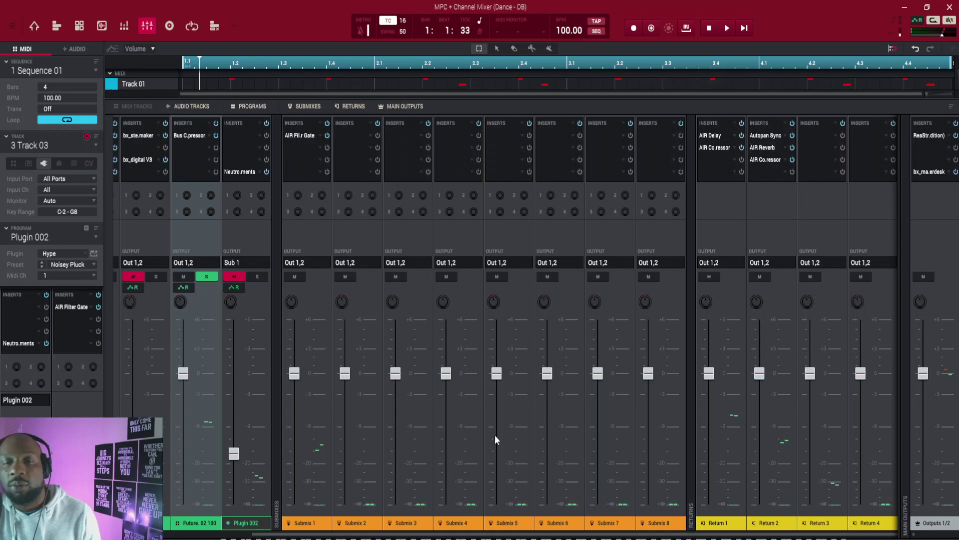
drag(267, 535, 167, 534)
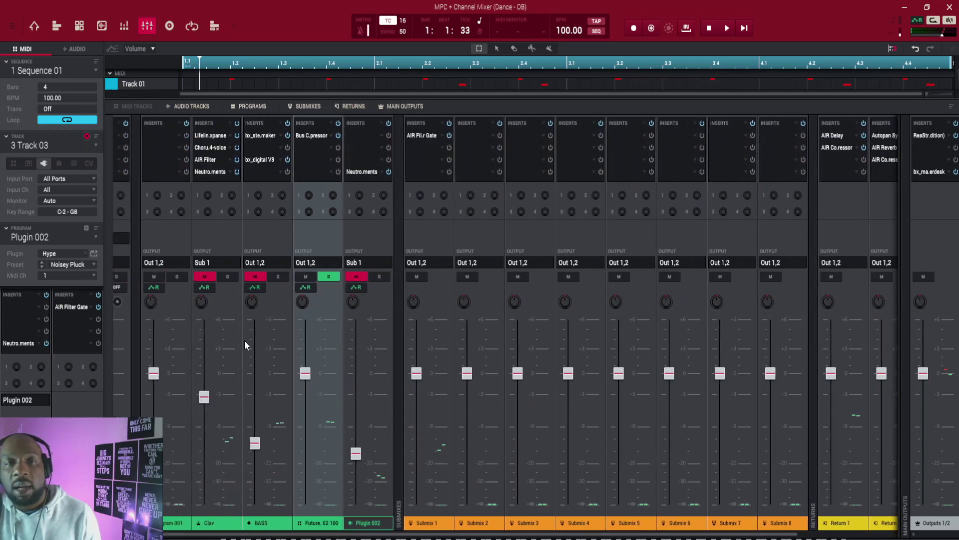
click(235, 196)
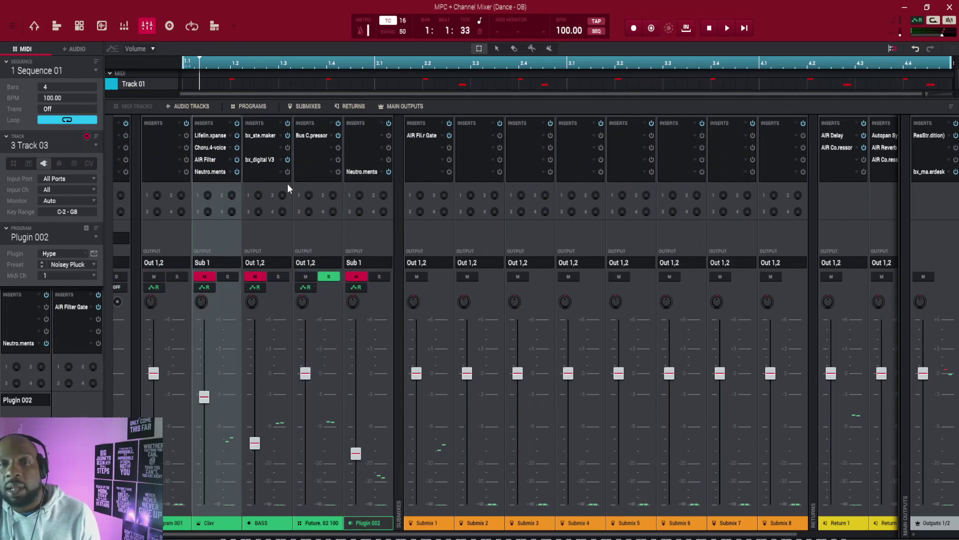
click(329, 277)
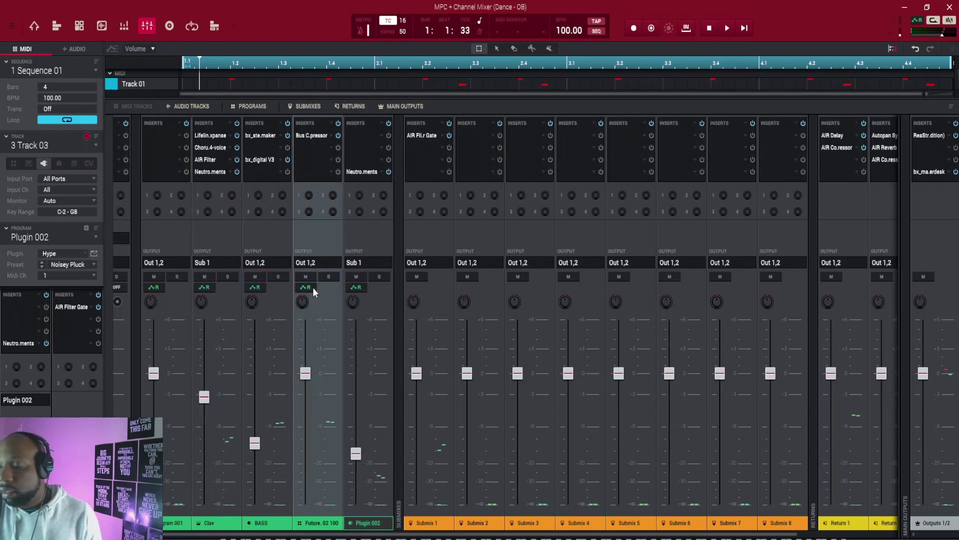
key(space)
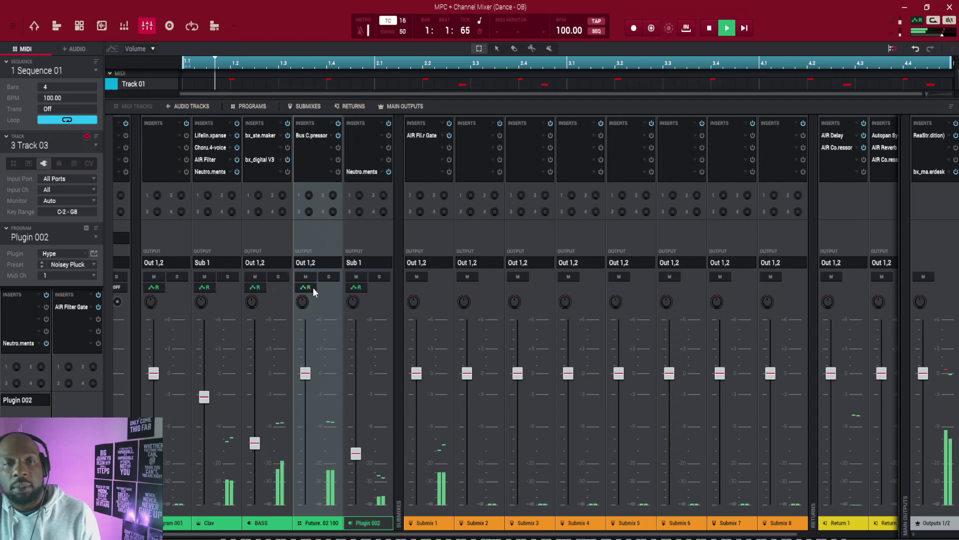
Check the Clav and Future send levels, raise Plugin 002's send to about -5.10 dB, then stop.
click(203, 202)
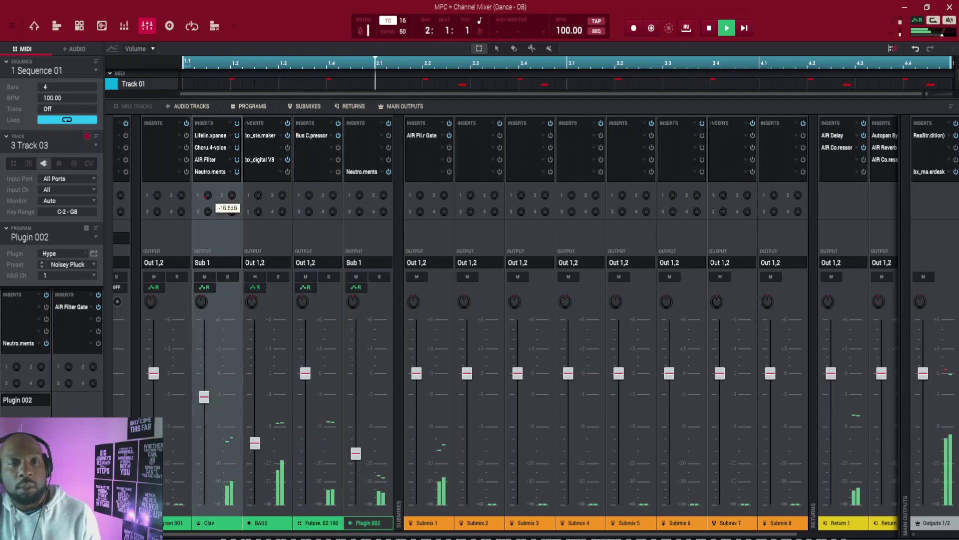
click(308, 195)
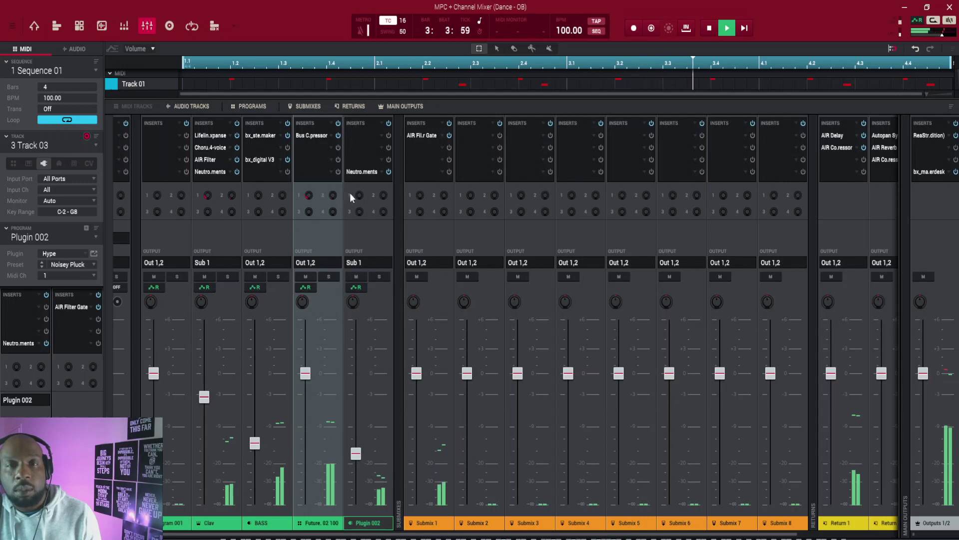
click(383, 194)
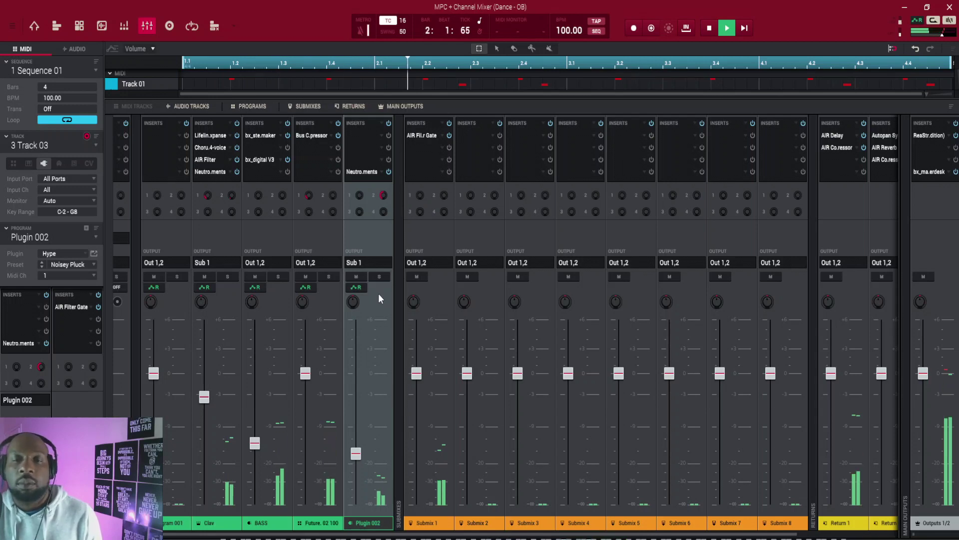
key(space)
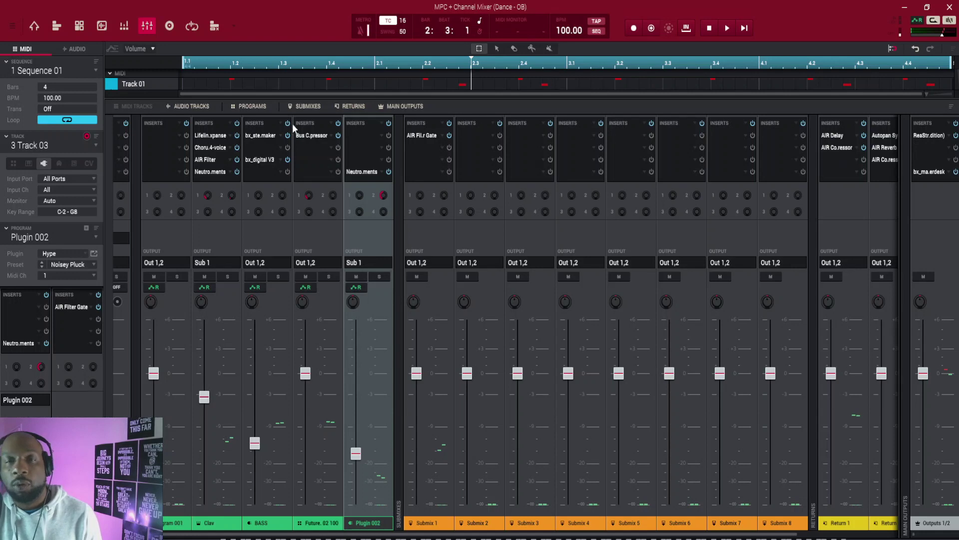
Raise Clav's send 2 to the reverb return from about -28.9 dB to -18.4 dB.
click(232, 195)
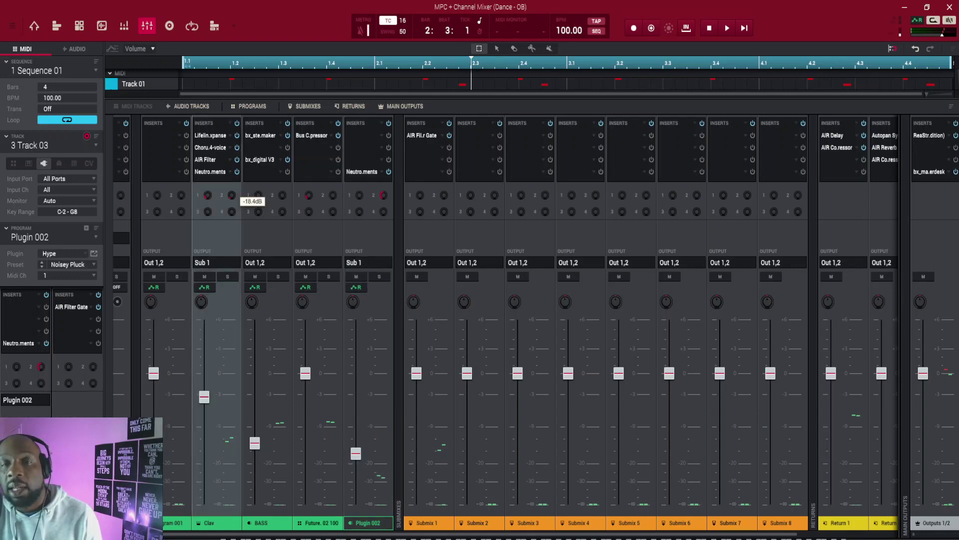